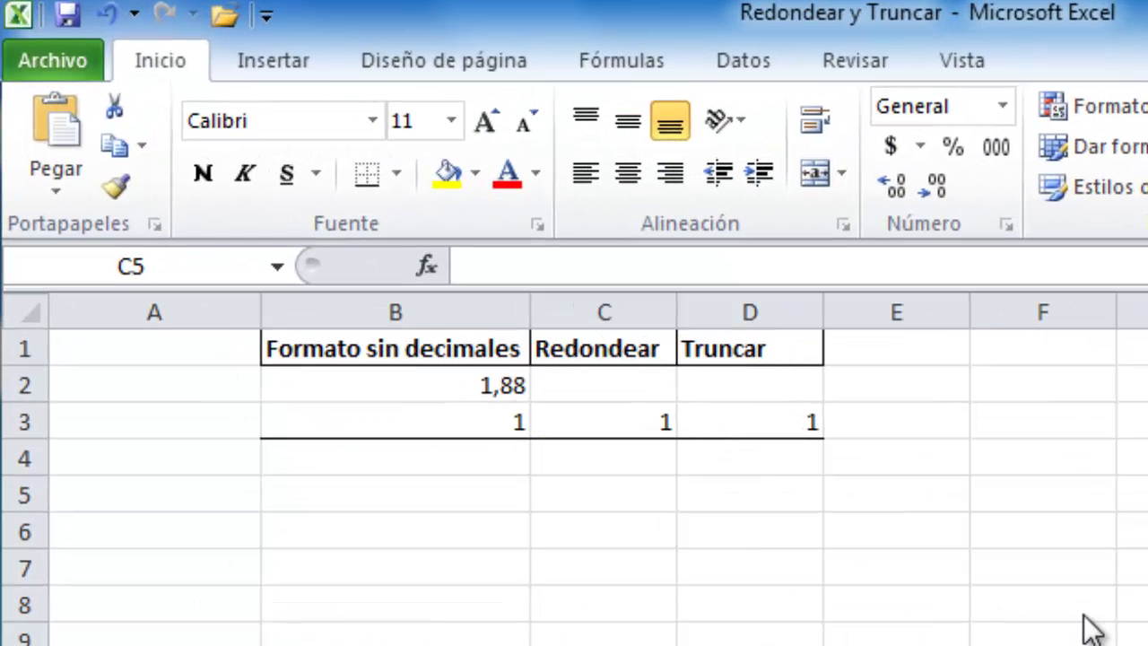
Step: Enter the formula =SUMA(B2:B3) in cell B4 to total the Formato sin decimales column
{"action": "left_click", "coordinate": [345, 386]}
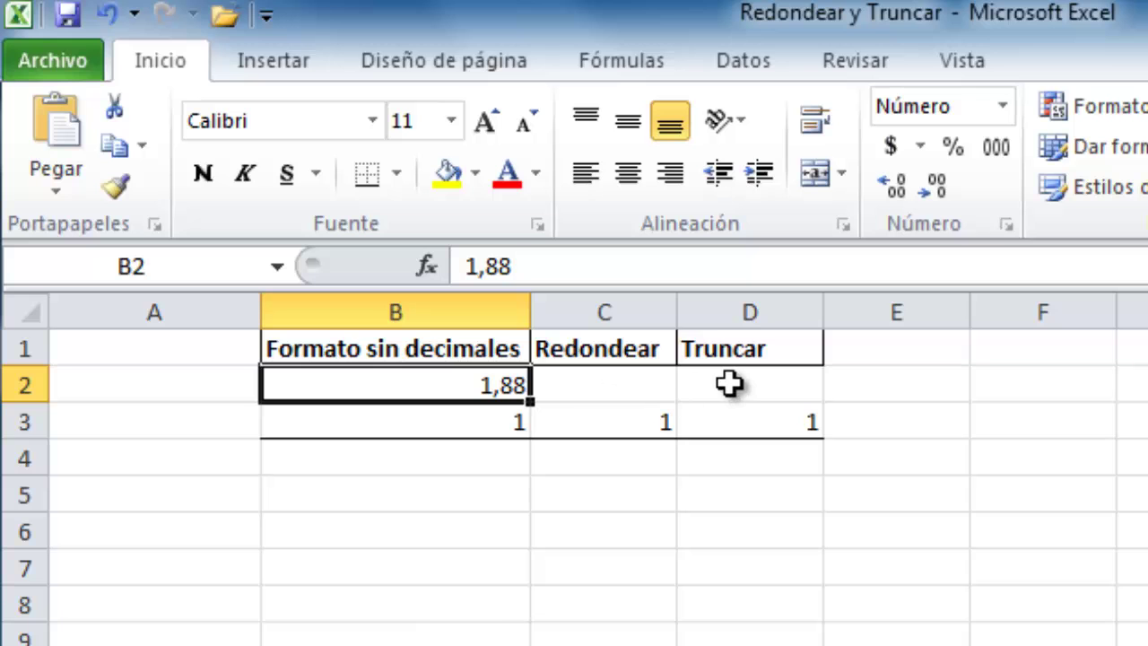
{"action": "left_click", "coordinate": [478, 460]}
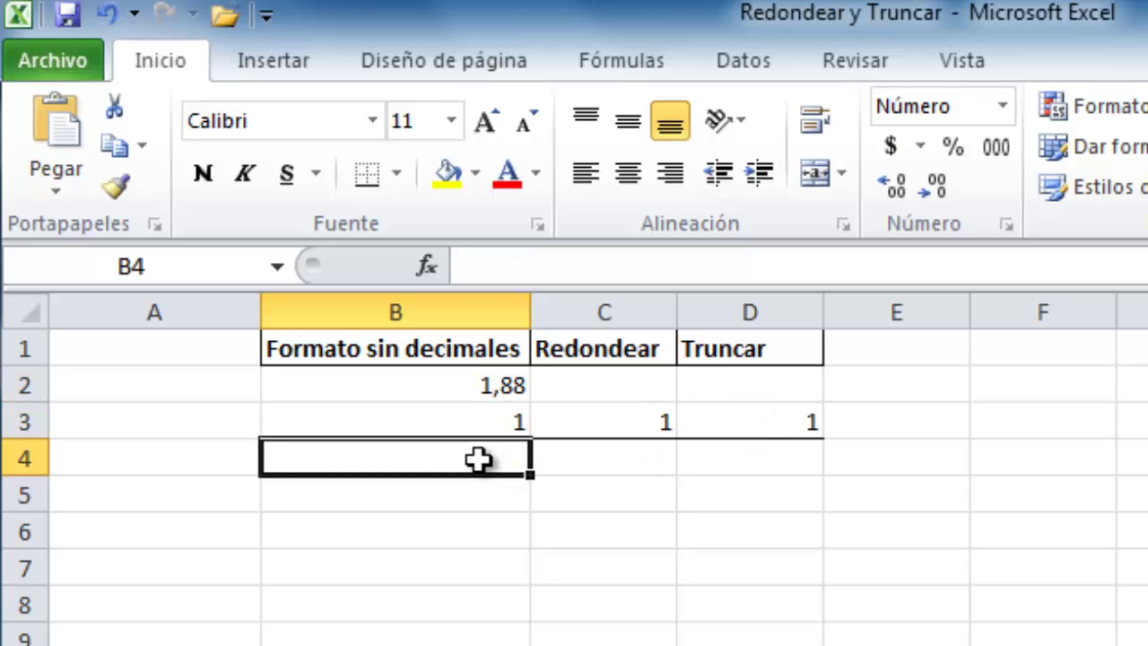
{"action": "type", "text": "="}
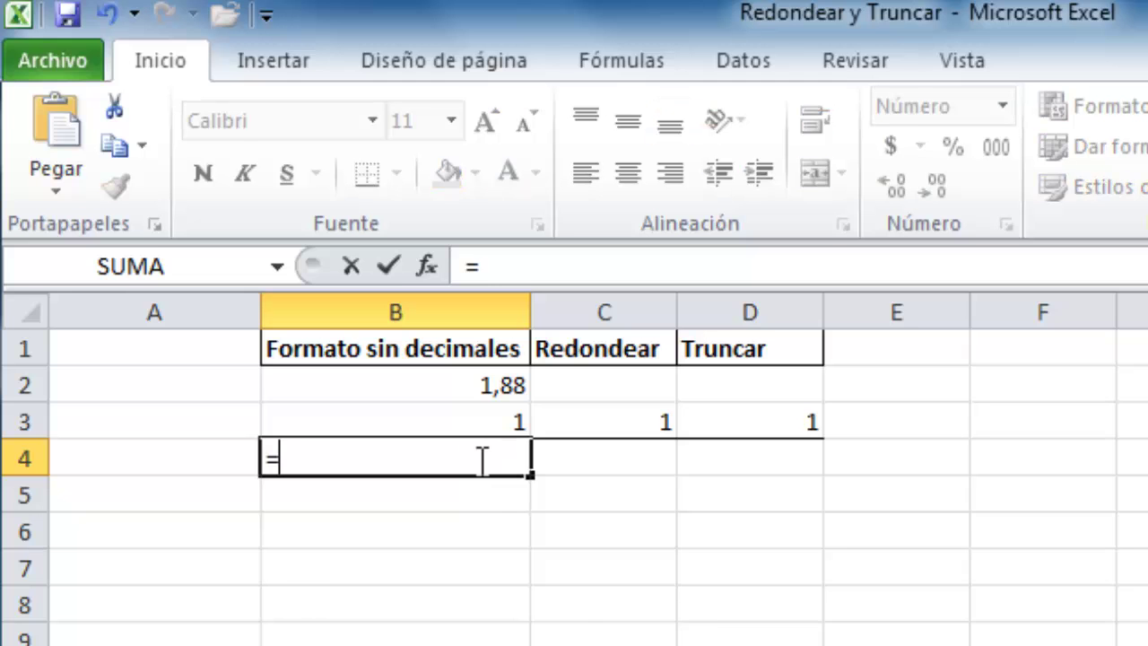
{"action": "type", "text": "suma("}
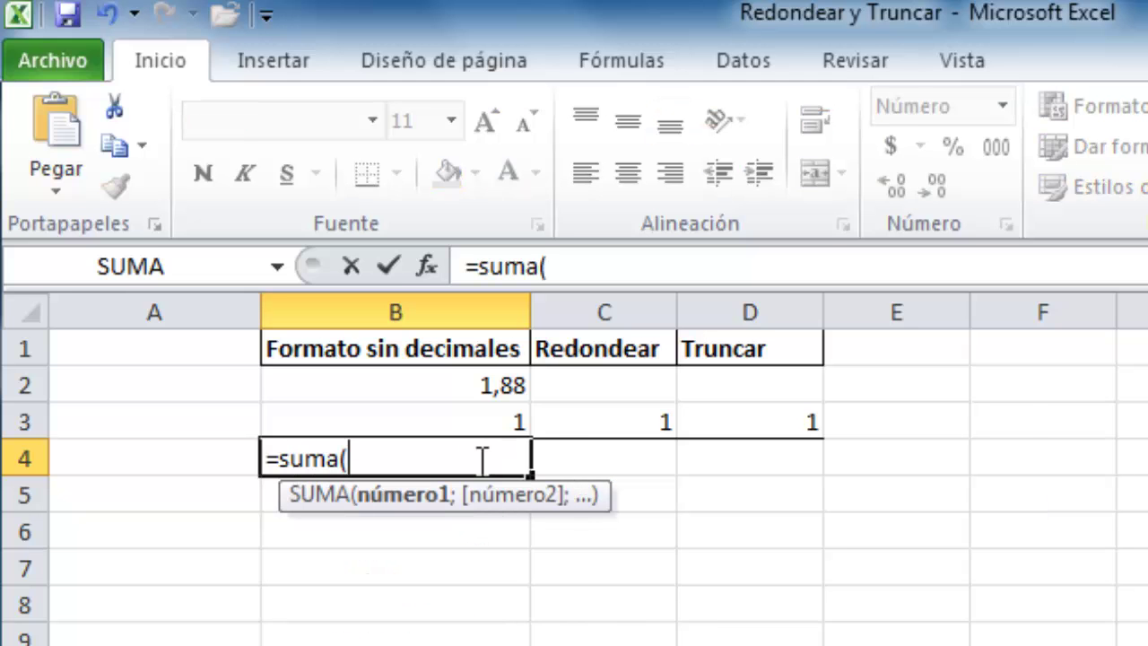
{"action": "left_click_drag", "start_coordinate": [456, 385], "coordinate": [466, 418]}
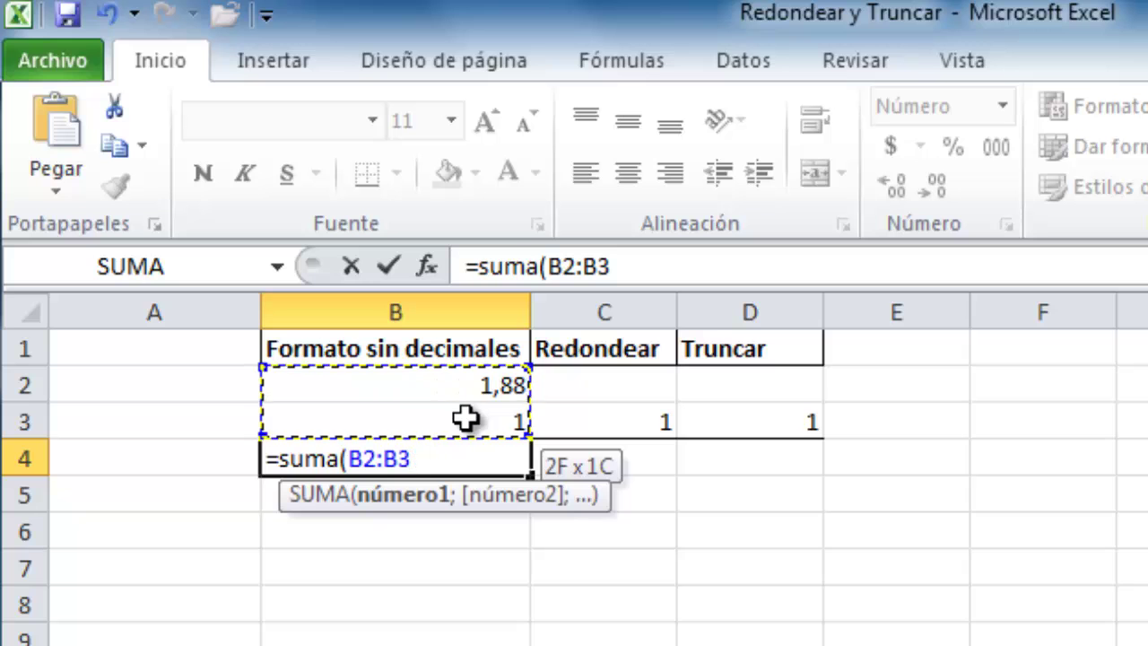
{"action": "type", "text": ")"}
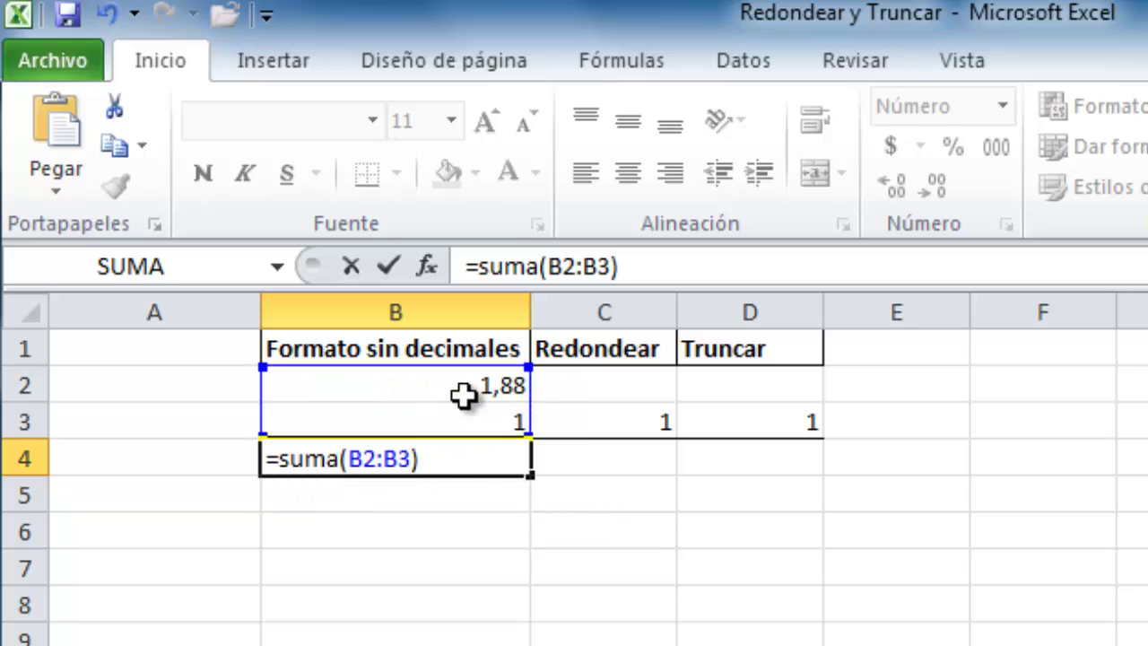
{"action": "key", "text": "Return"}
Step: Copy the sum formula from B4 across to C4 and D4
{"action": "left_click", "coordinate": [511, 458]}
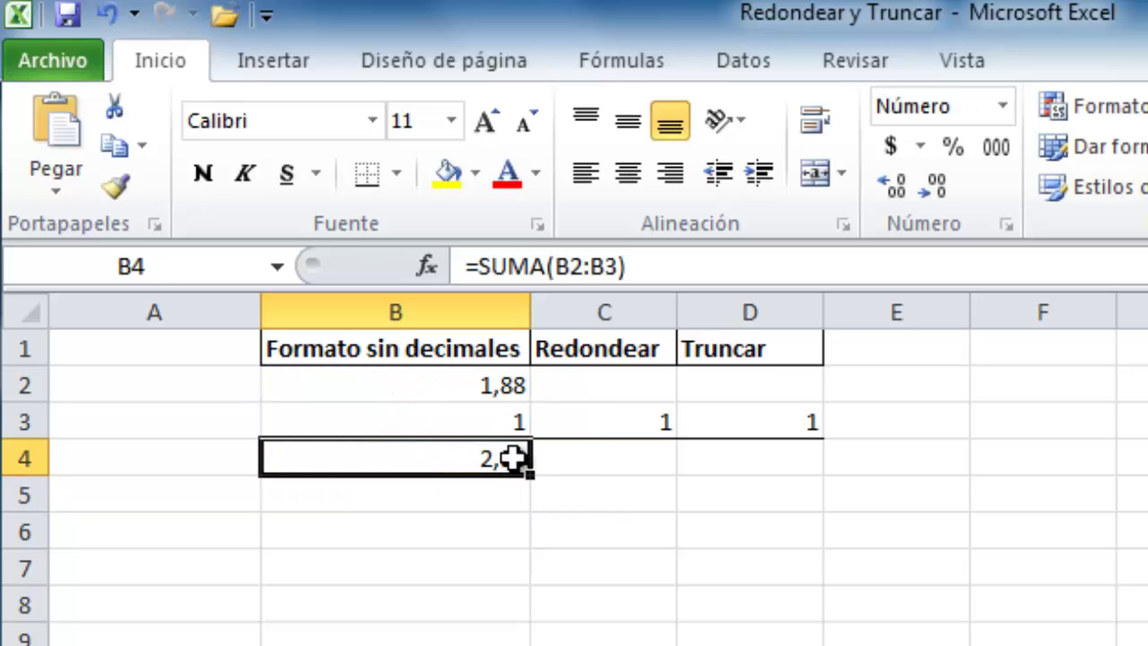
{"action": "left_click_drag", "start_coordinate": [536, 477], "coordinate": [782, 485]}
{"action": "left_click", "coordinate": [633, 495]}
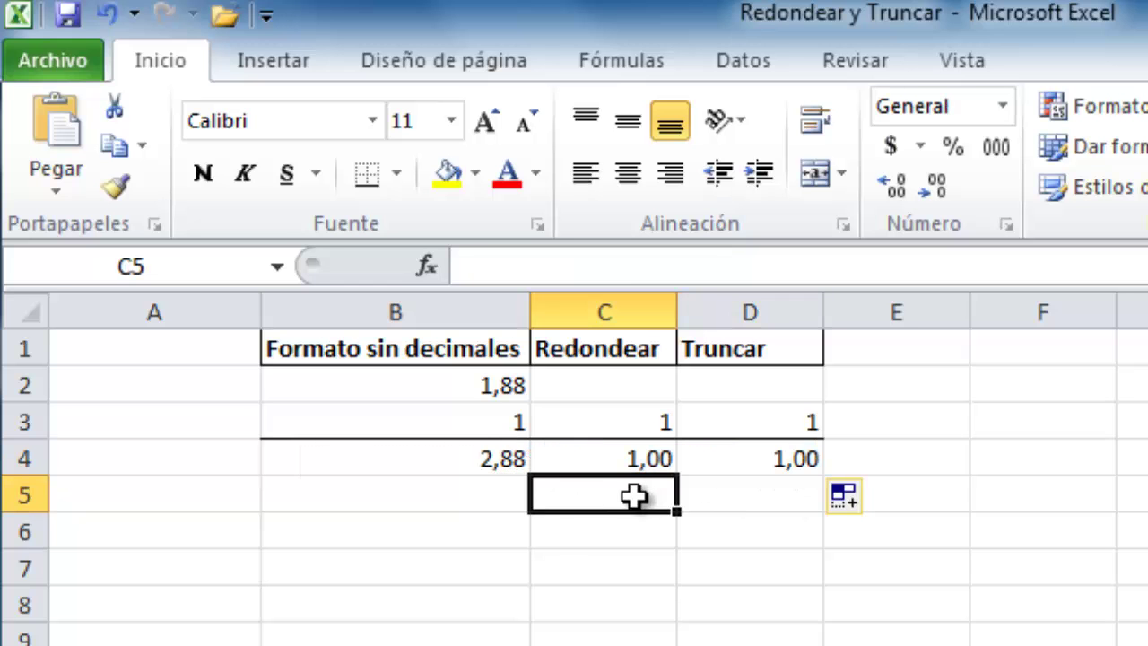
Step: Enter the formula =REDONDEAR(B2;1) in cell C2 to round the value in B2 to one decimal
{"action": "left_click", "coordinate": [628, 390]}
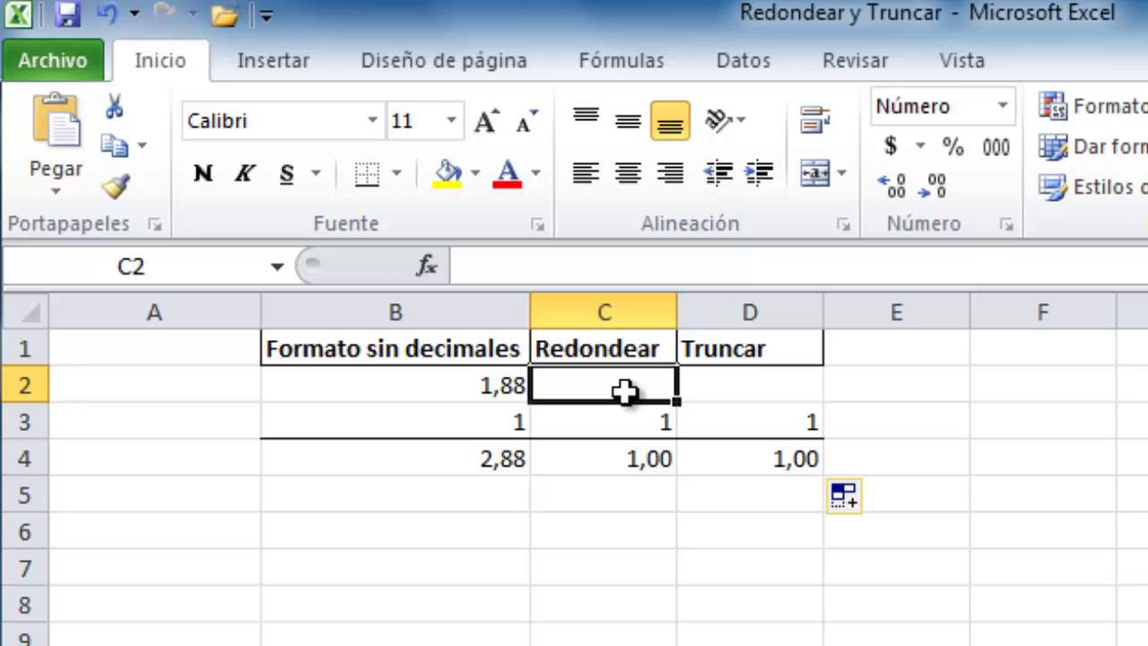
{"action": "type", "text": "="}
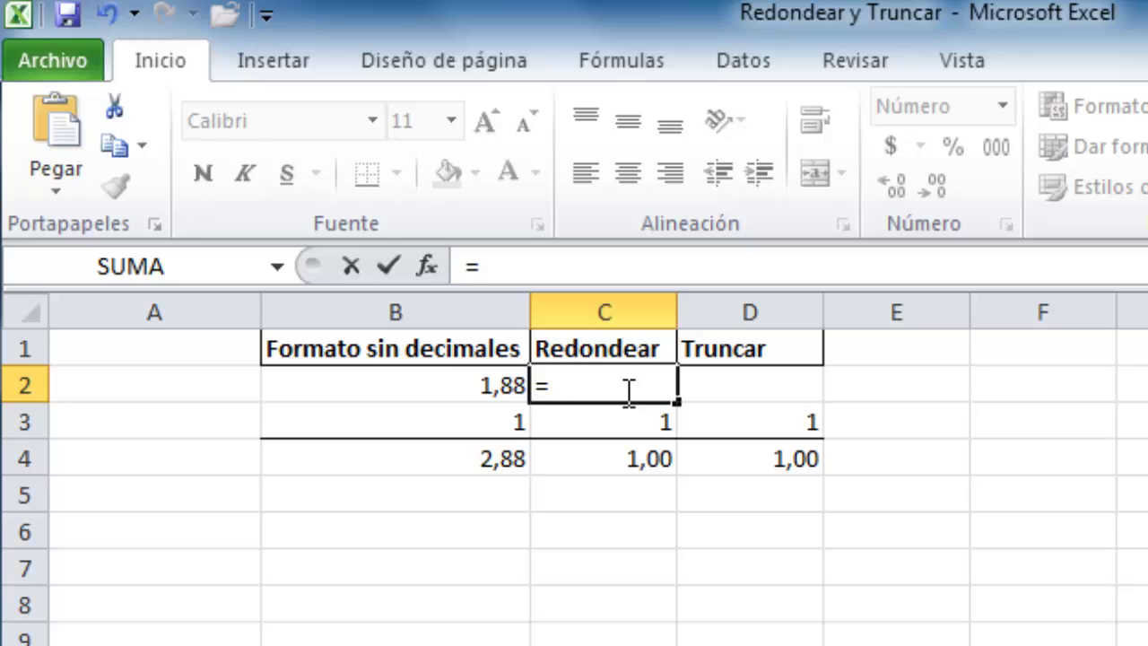
{"action": "type", "text": "ro"}
{"action": "key", "text": "BackSpace"}
{"action": "type", "text": "edon"}
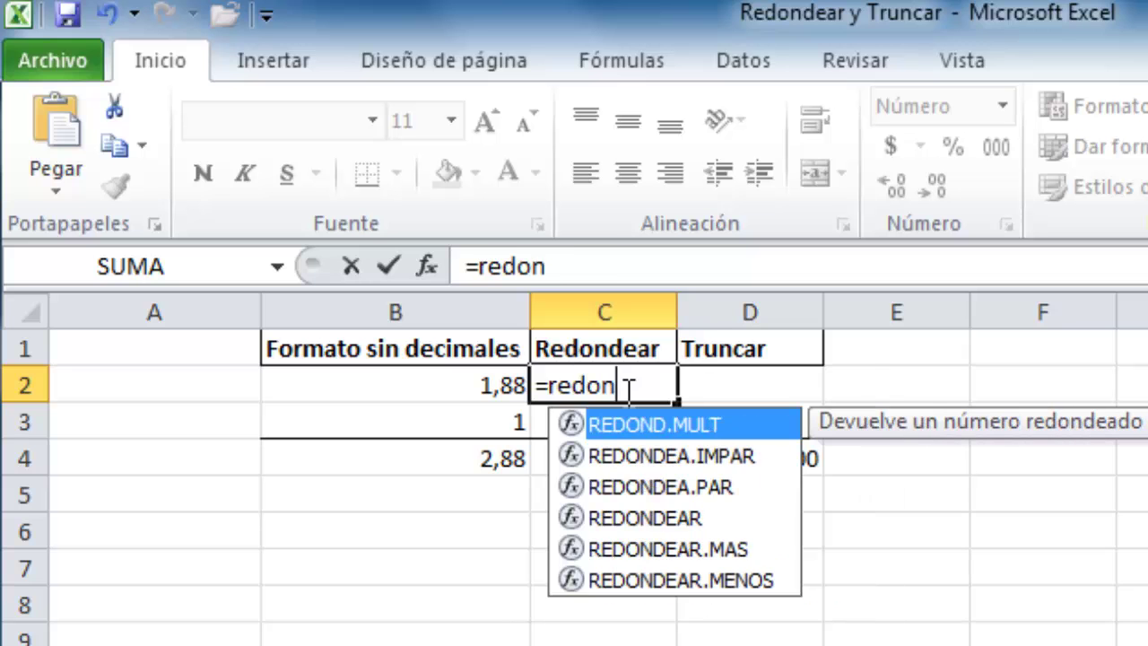
{"action": "type", "text": "dear("}
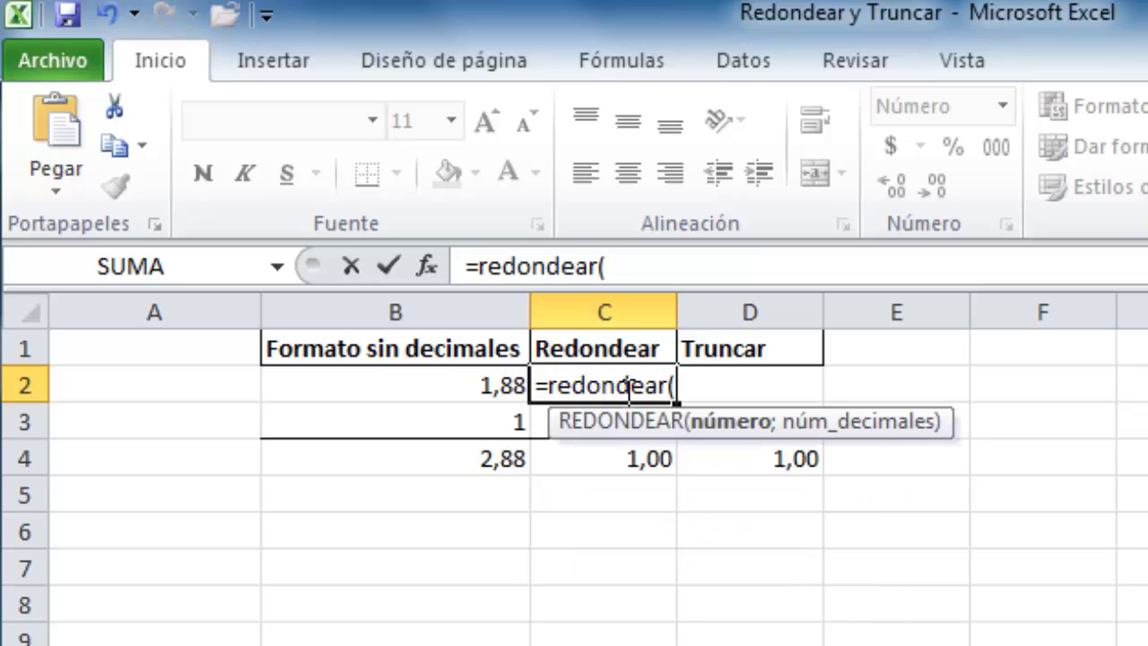
{"action": "key", "text": "Left"}
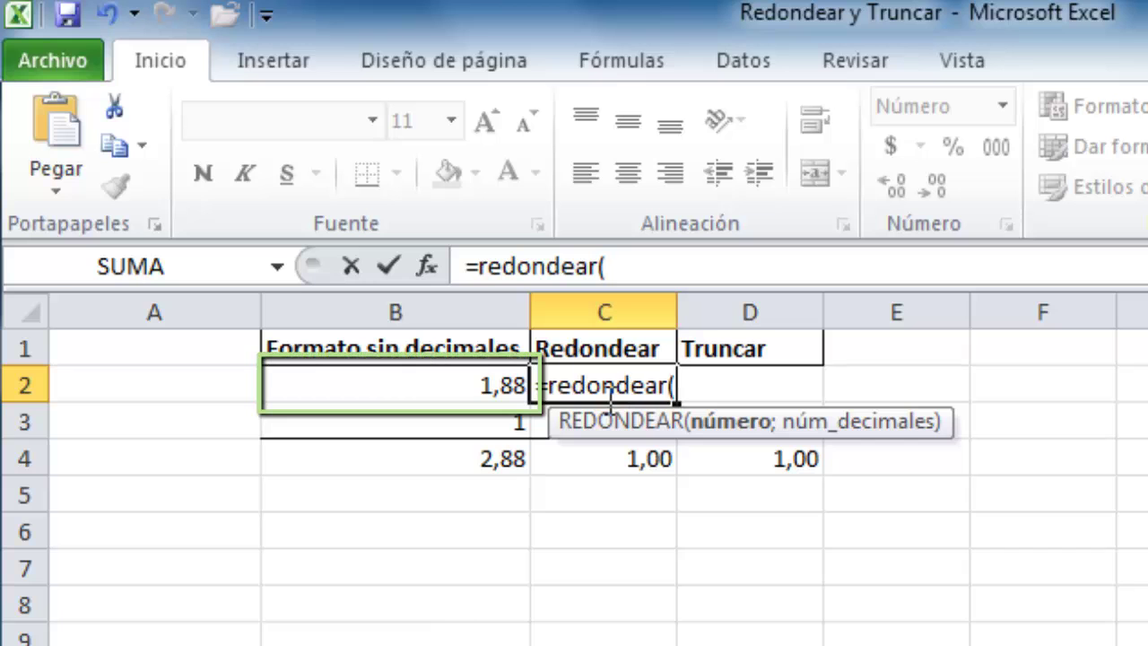
{"action": "left_click", "coordinate": [475, 374]}
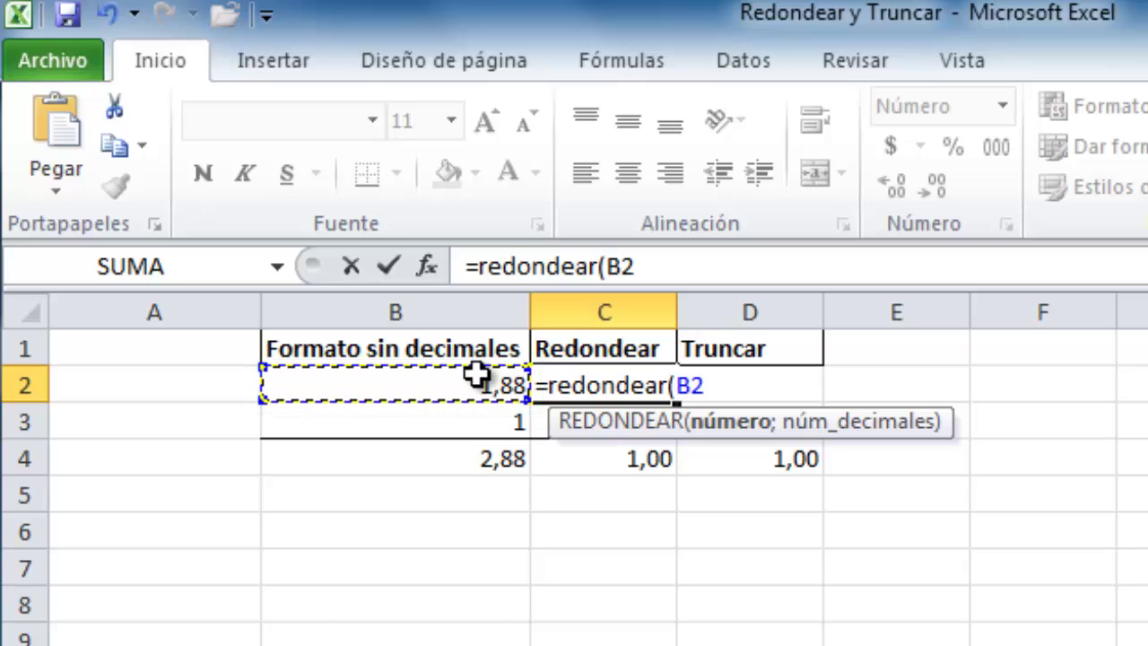
{"action": "type", "text": ";1"}
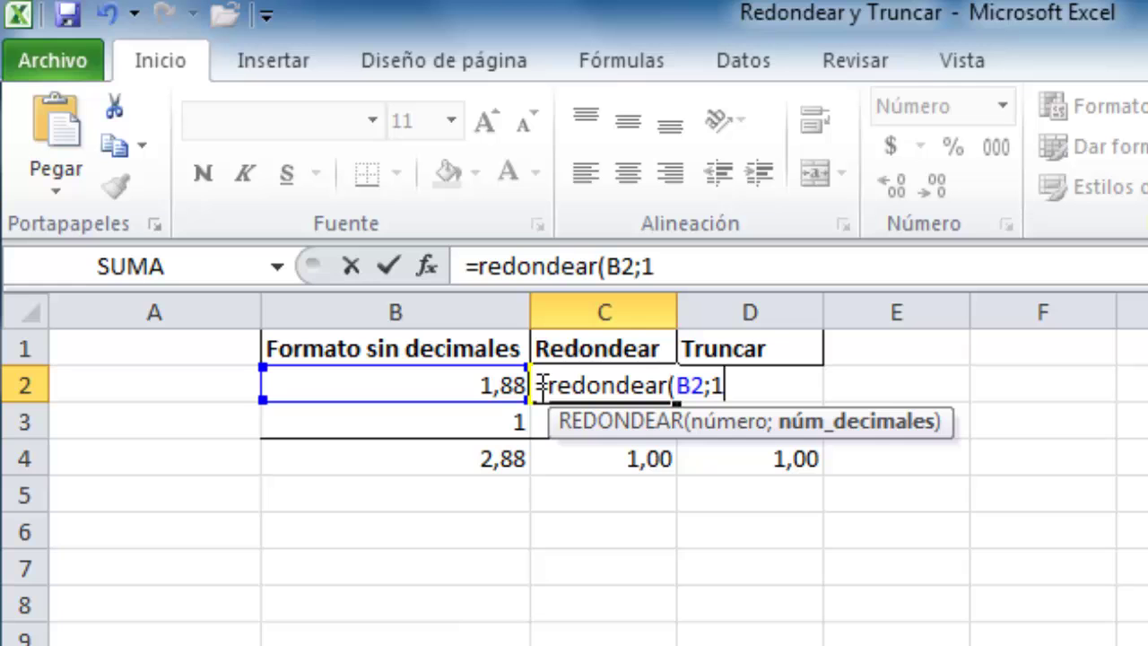
{"action": "type", "text": ")"}
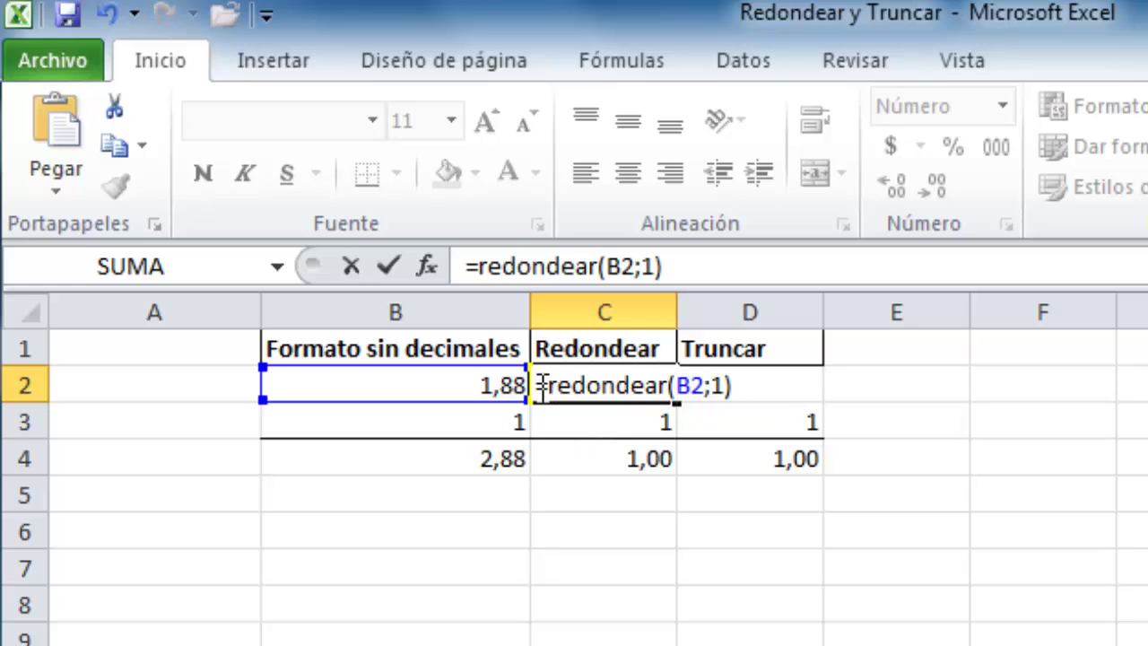
{"action": "key", "text": "Return"}
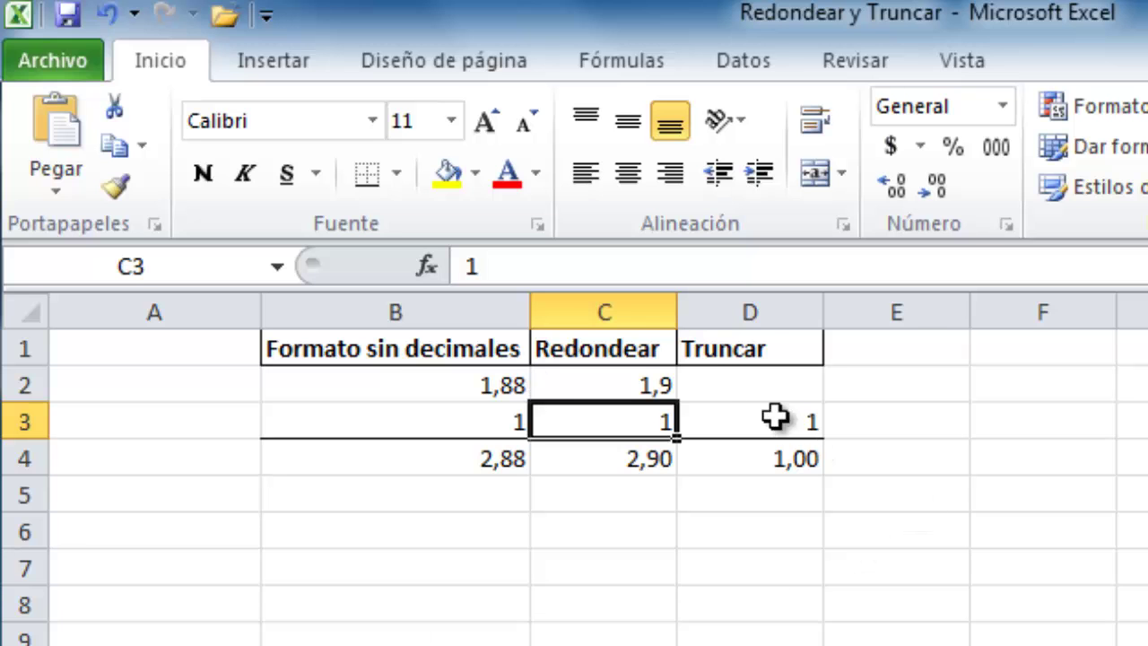
Step: Enter the formula =TRUNCAR(B2;1) in cell D2 to truncate the value in B2 to one decimal
{"action": "left_click", "coordinate": [729, 381]}
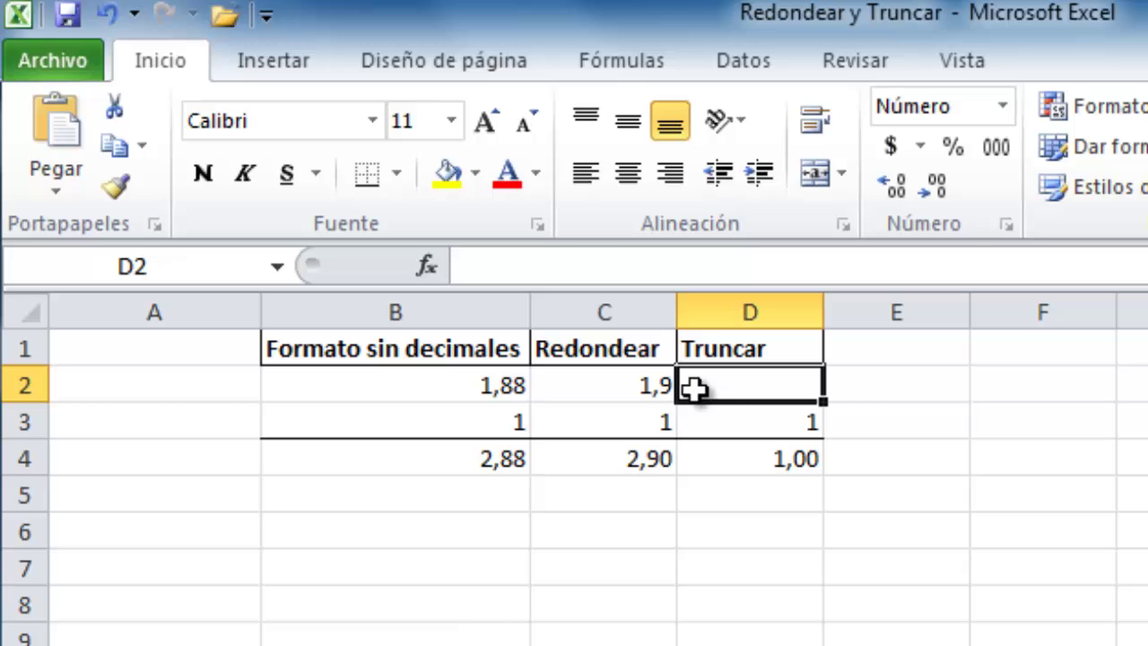
{"action": "type", "text": "=t"}
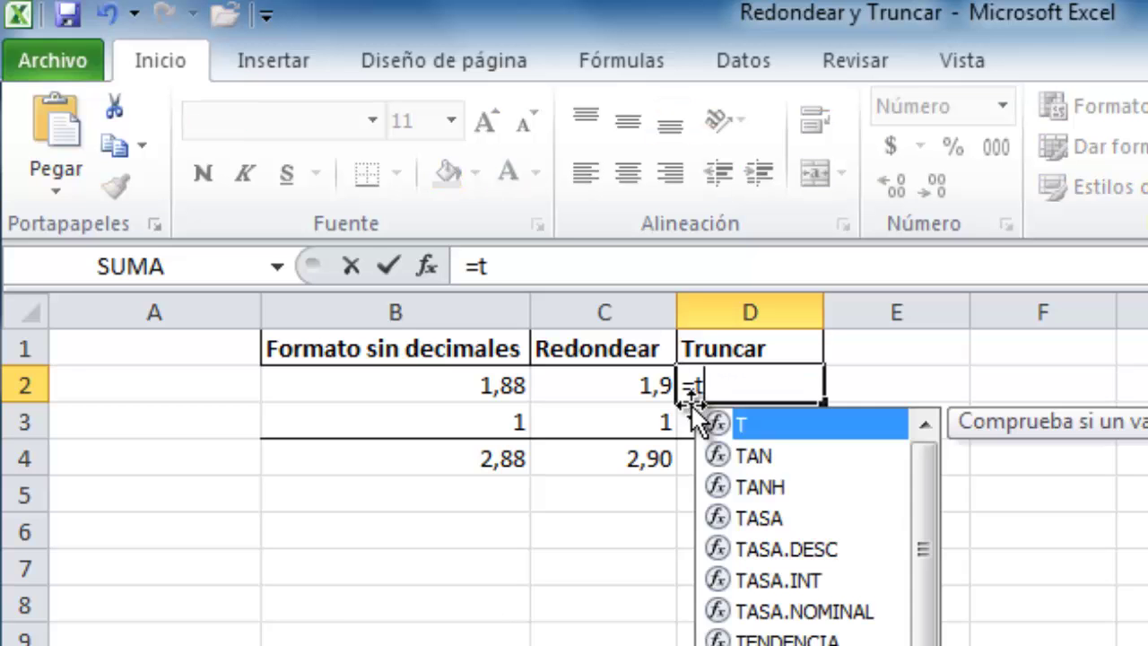
{"action": "type", "text": "ru"}
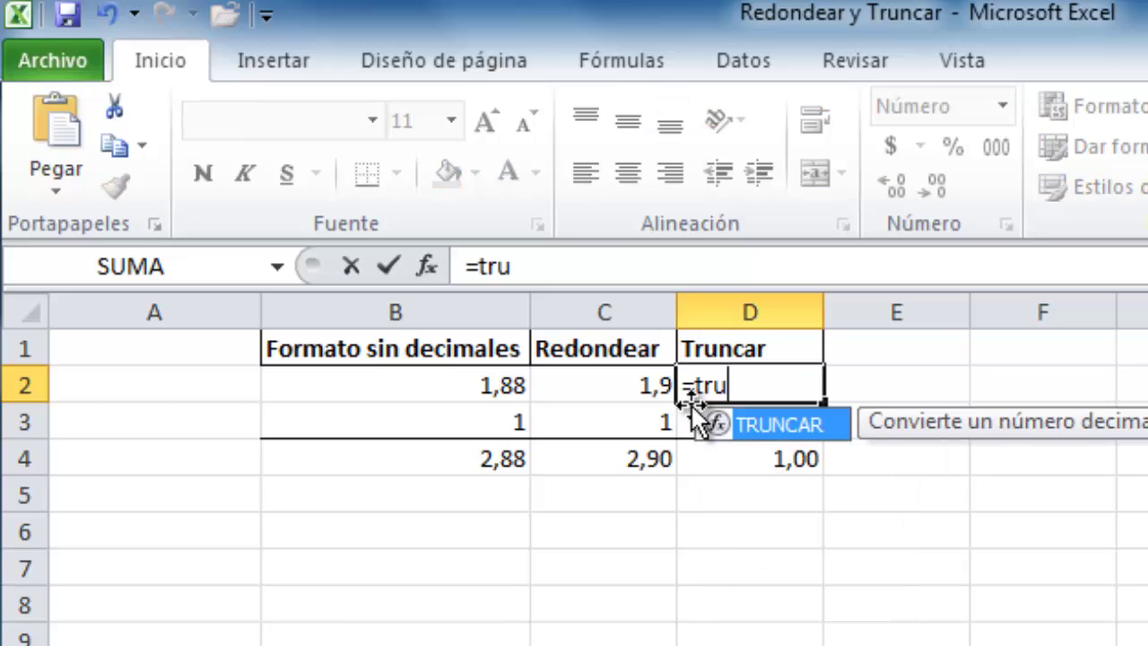
{"action": "key", "text": "BackSpace"}
{"action": "type", "text": "unc"}
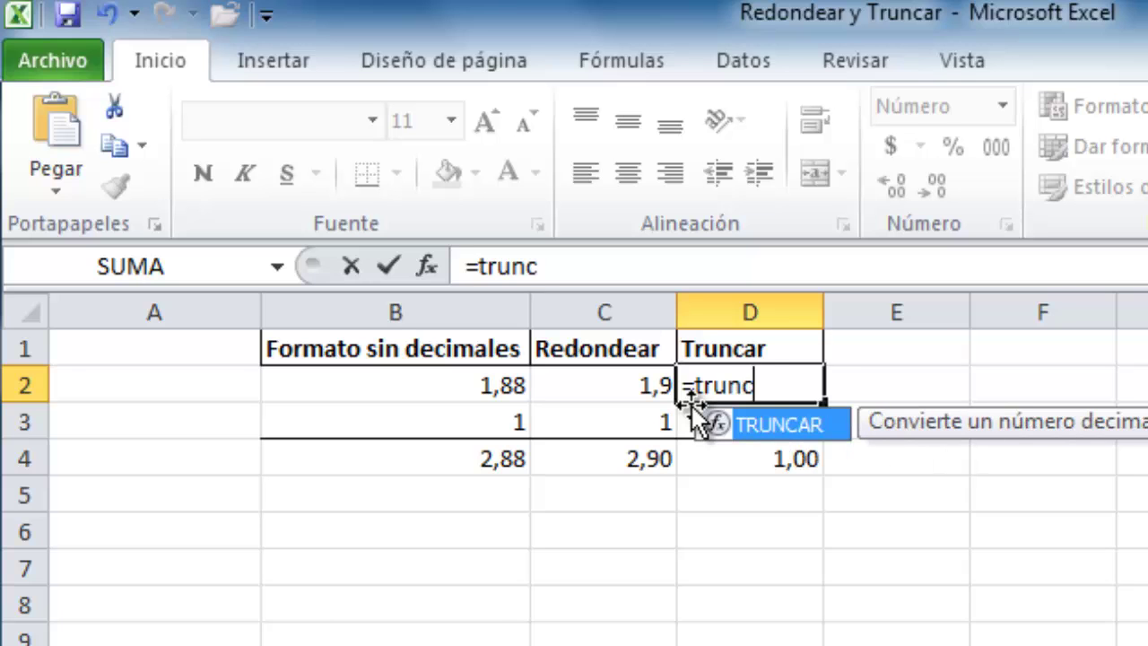
{"action": "type", "text": "ar("}
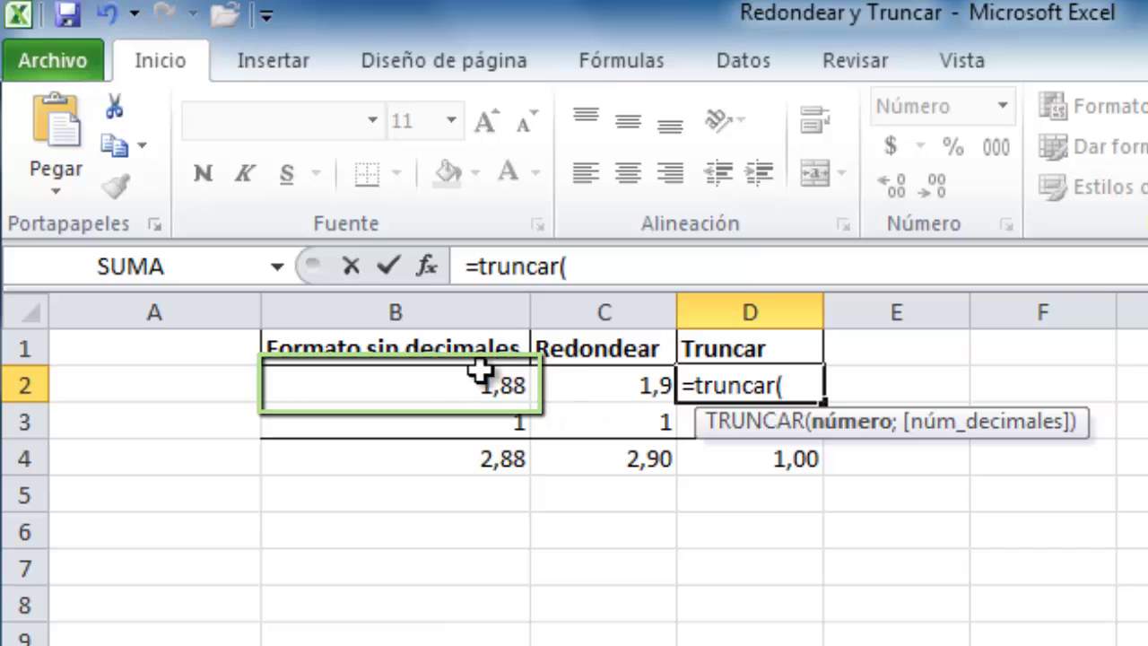
{"action": "left_click", "coordinate": [455, 387]}
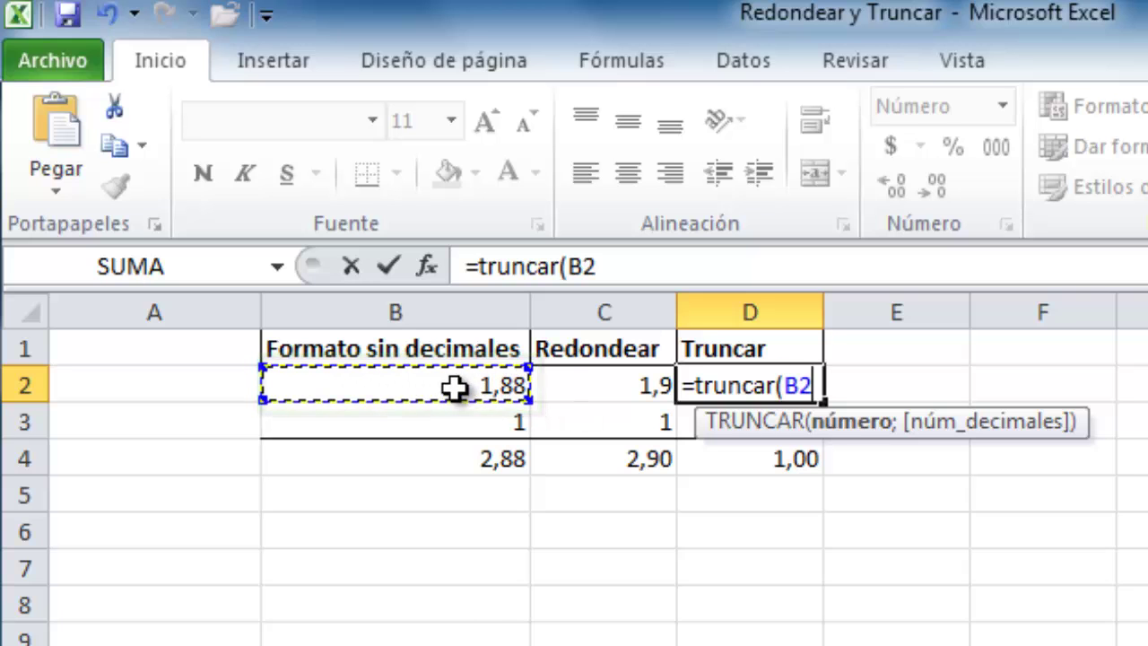
{"action": "type", "text": ";1"}
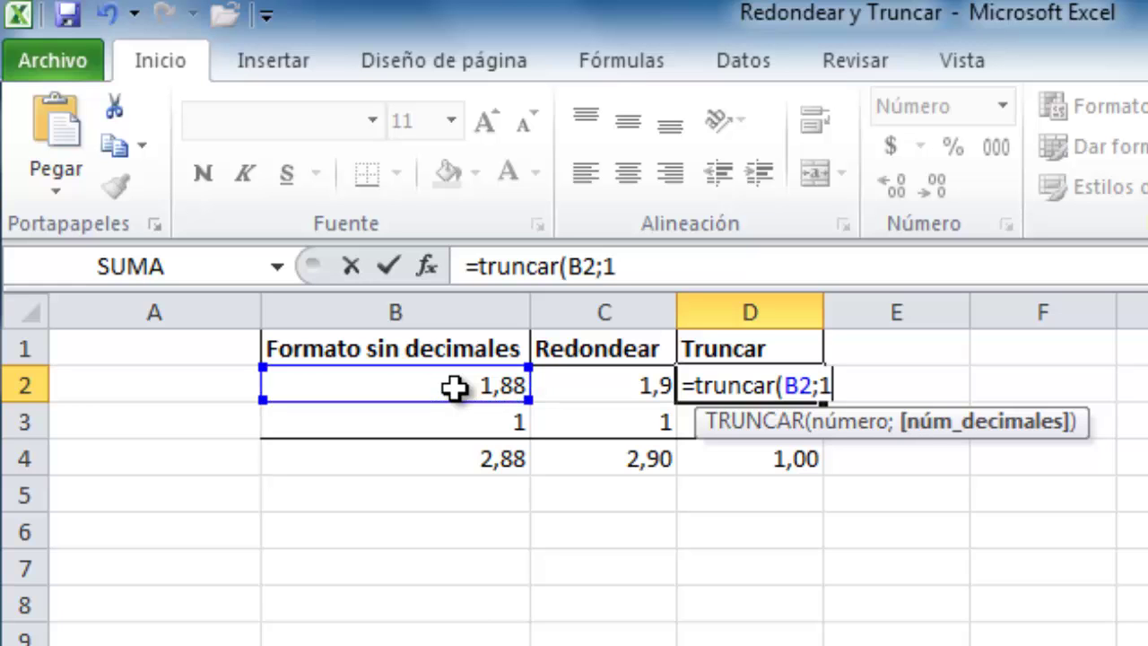
{"action": "type", "text": ")"}
{"action": "key", "text": "Return"}
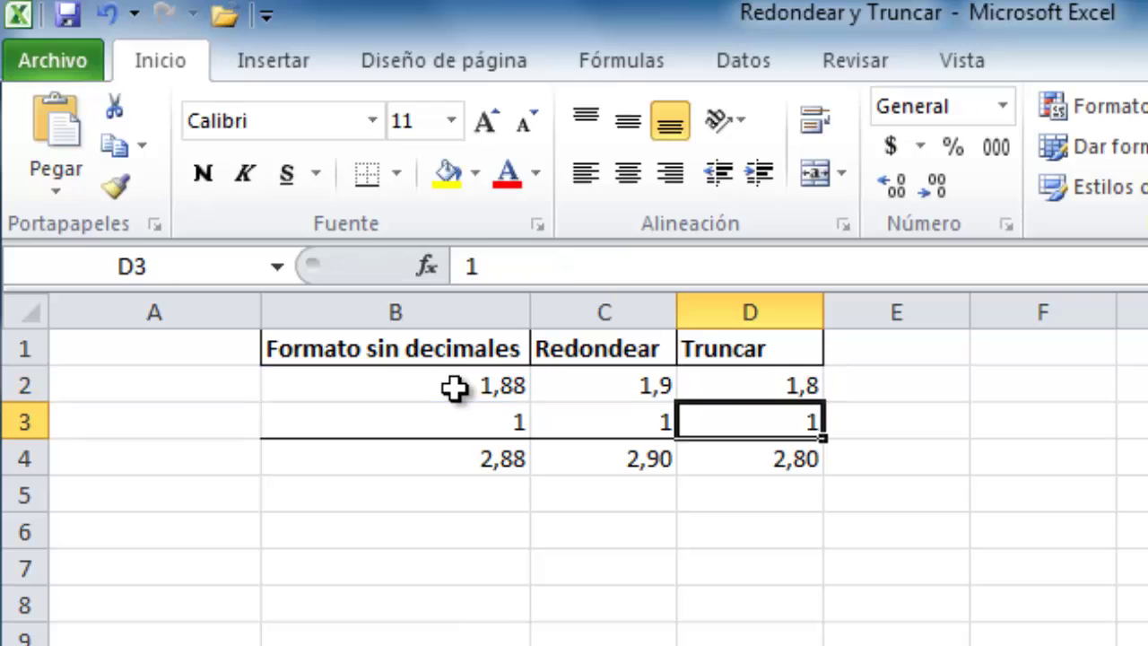
Step: Compare the truncated cell D2 and the rounded cell C2 with the original number in B2
{"action": "left_click", "coordinate": [752, 380]}
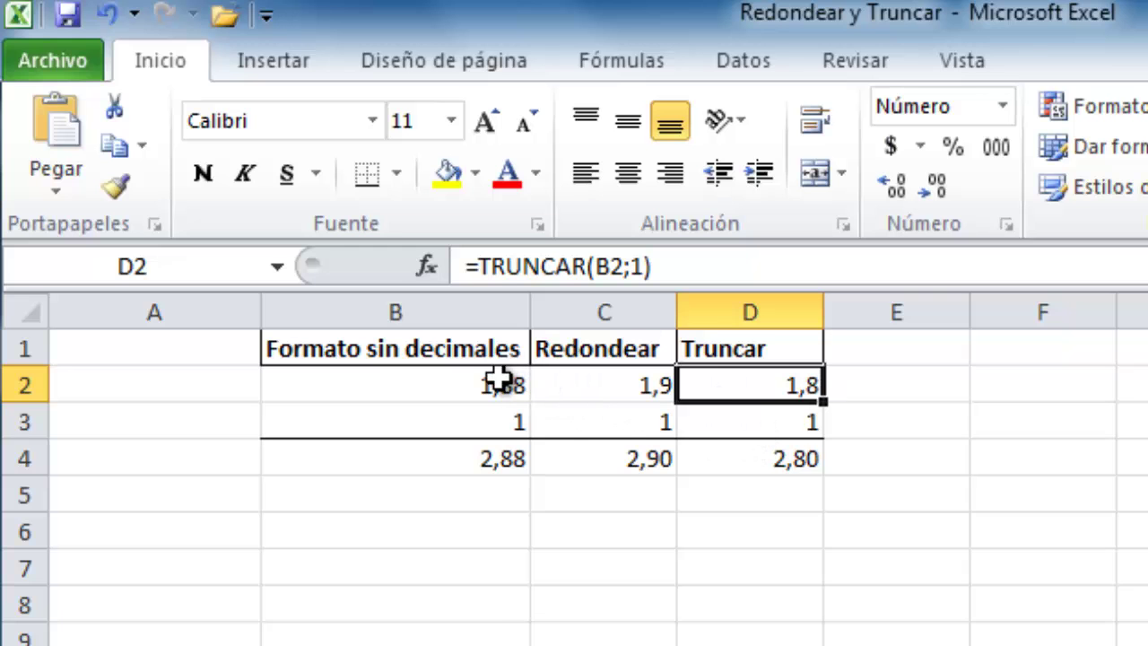
{"action": "left_click", "coordinate": [592, 386]}
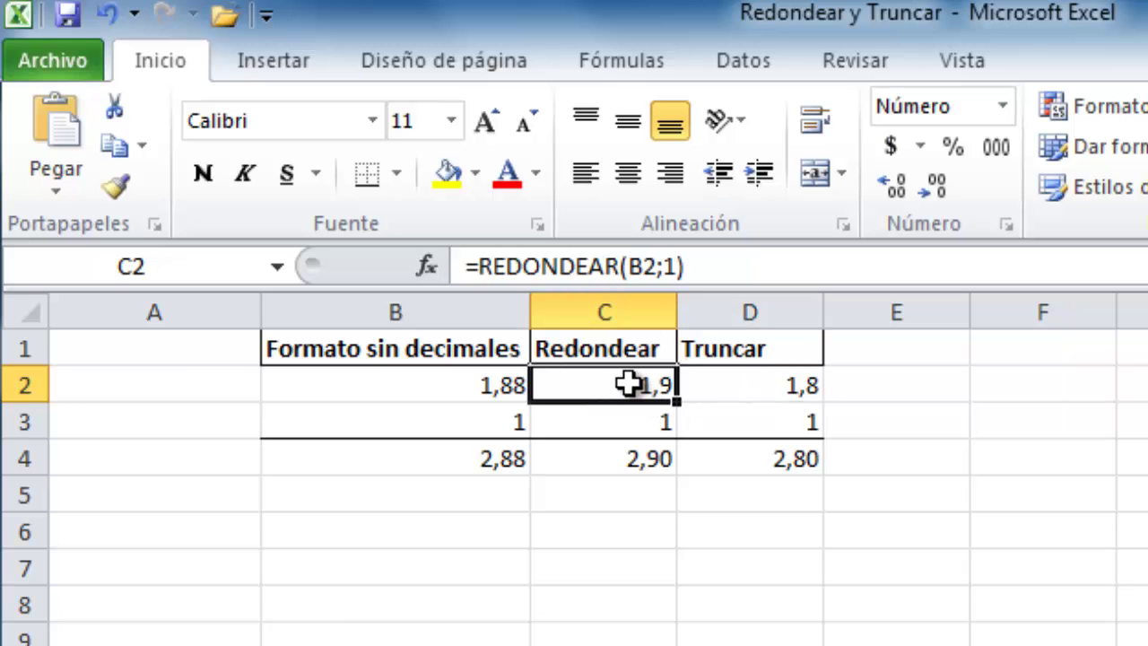
{"action": "left_click", "coordinate": [774, 385]}
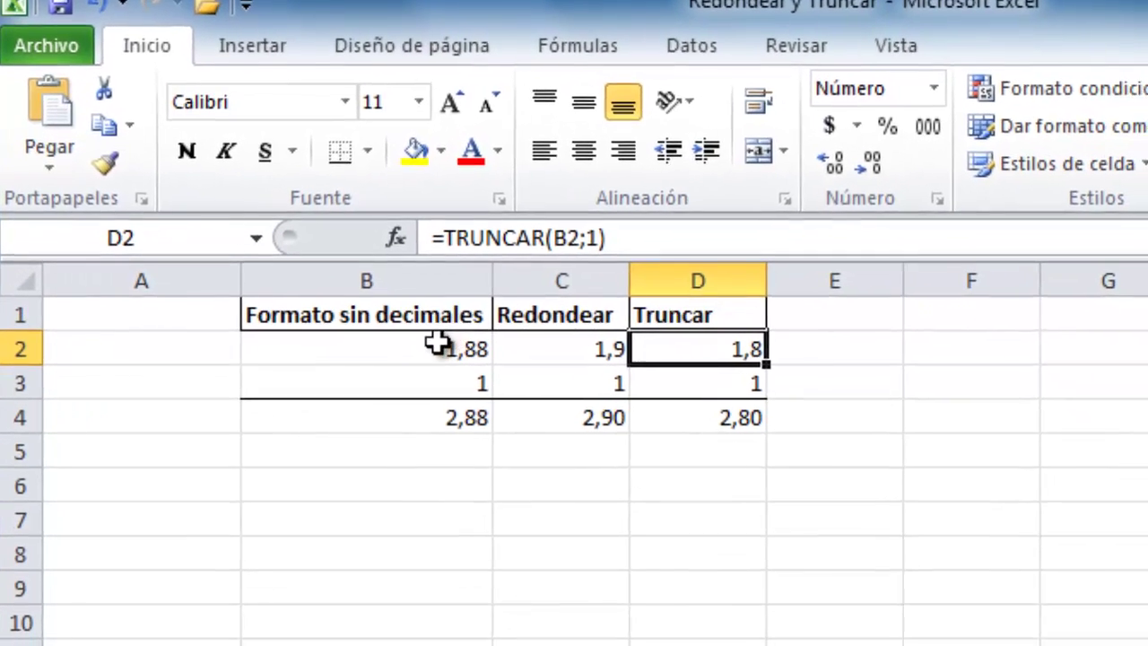
{"action": "left_click", "coordinate": [407, 353]}
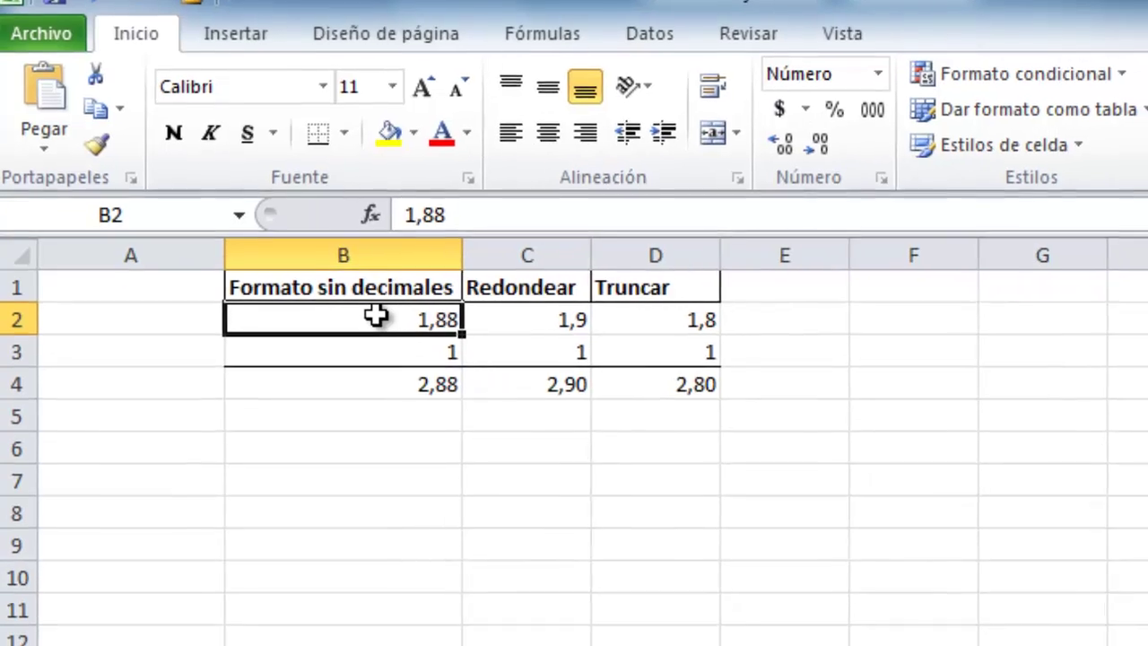
{"action": "left_click", "coordinate": [494, 297]}
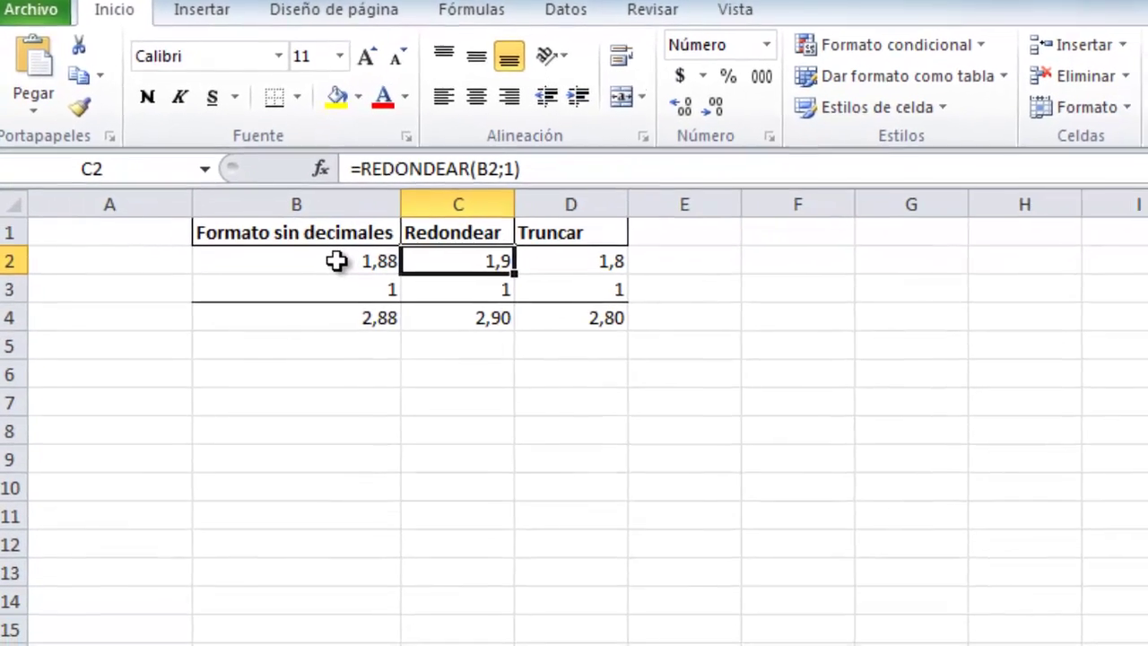
Step: Set the number format of cell B2 to one decimal place
{"action": "right_click", "coordinate": [343, 268]}
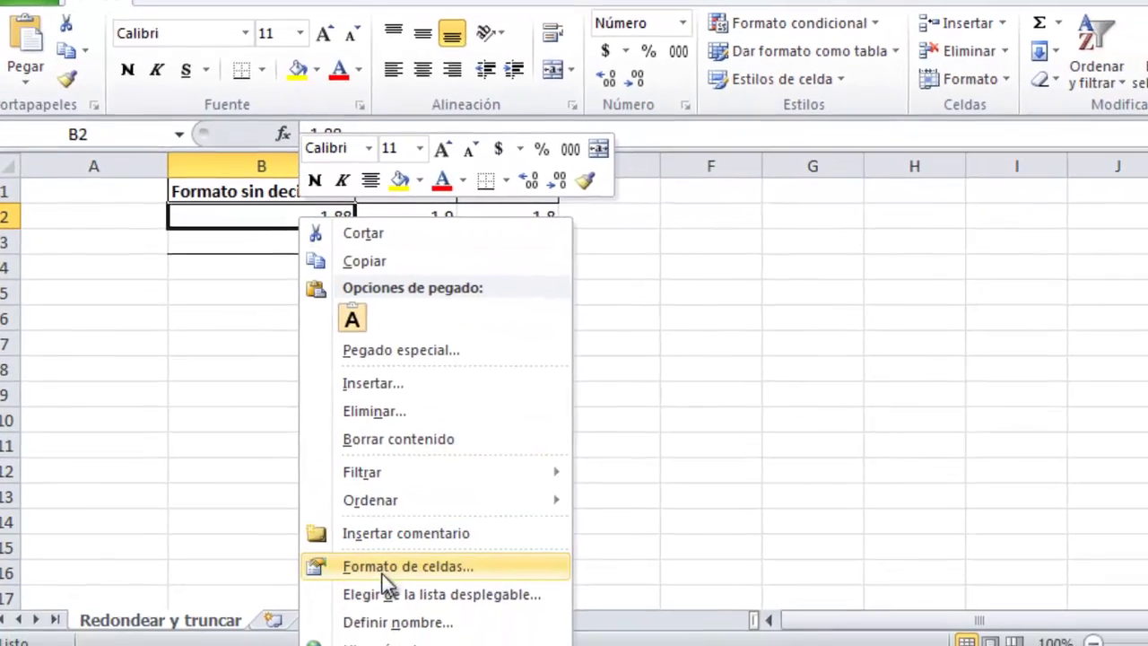
{"action": "left_click", "coordinate": [422, 608]}
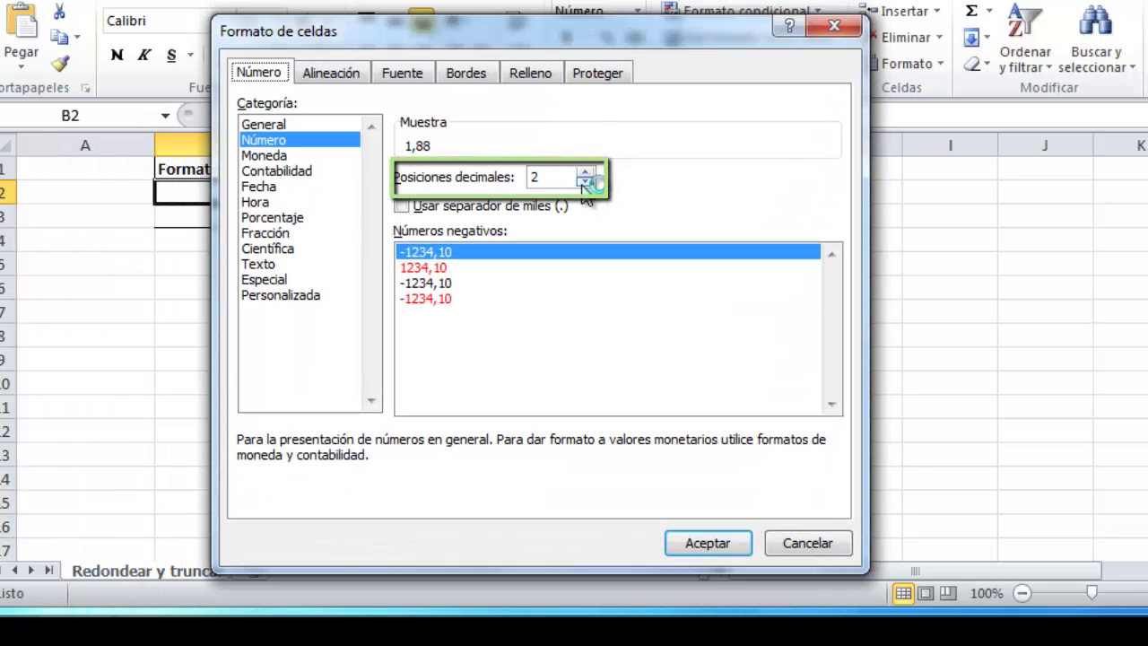
{"action": "left_click", "coordinate": [582, 182]}
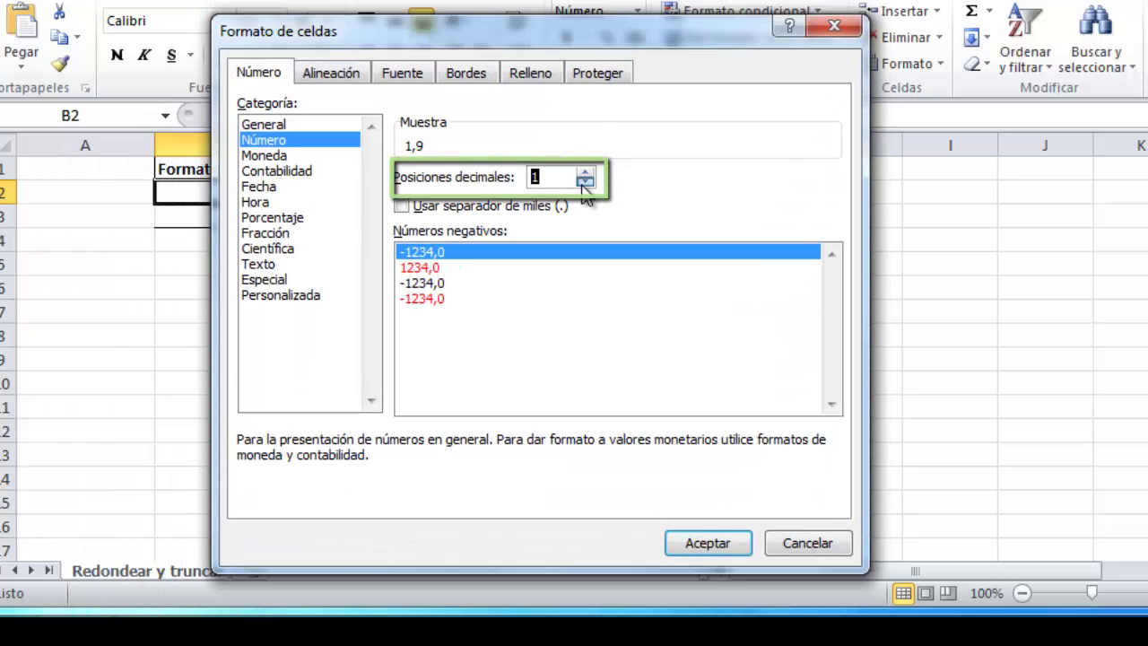
{"action": "left_click", "coordinate": [707, 541]}
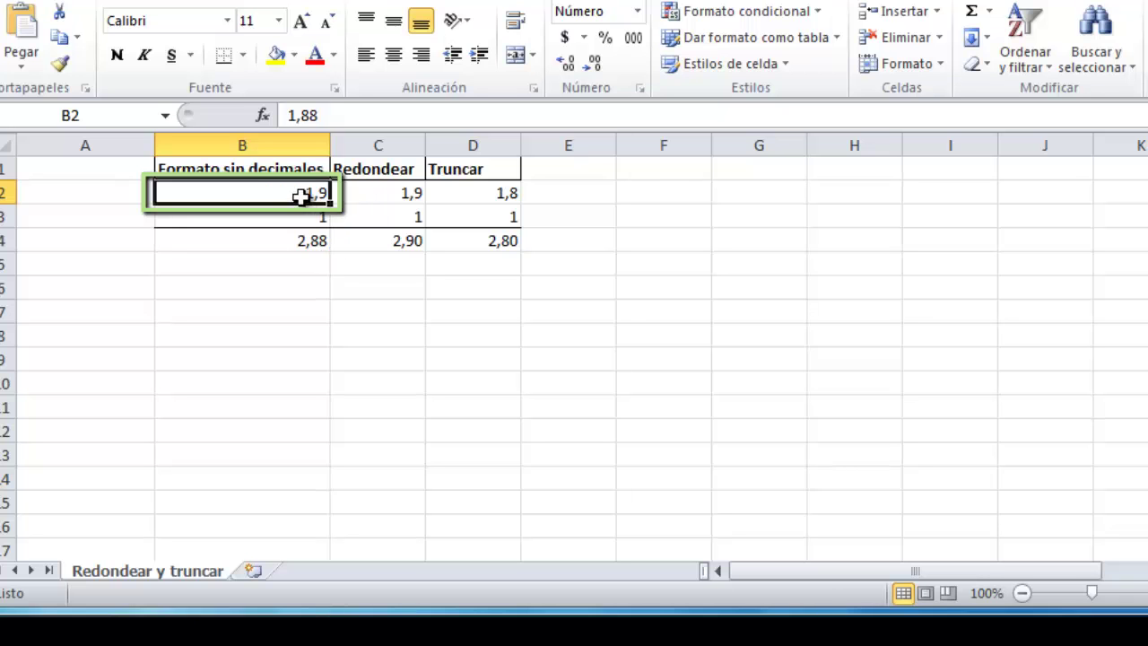
Step: Compare the underlying content of the formatted cell B2 with the REDONDEAR formula in C2
{"action": "left_click", "coordinate": [368, 194]}
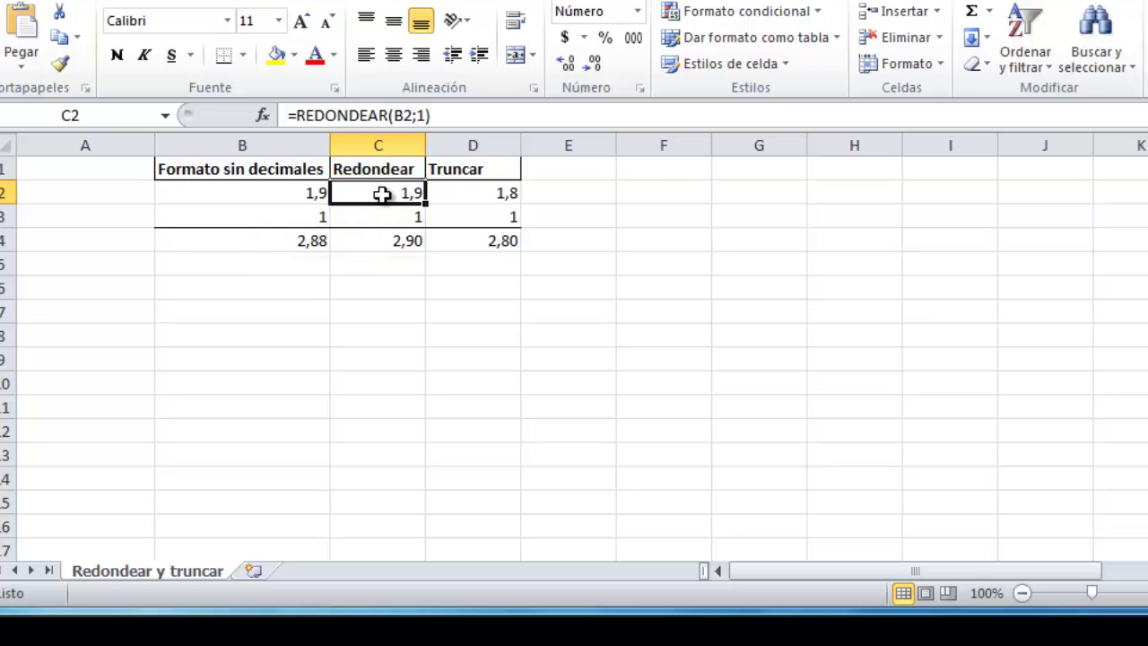
{"action": "left_click", "coordinate": [277, 192]}
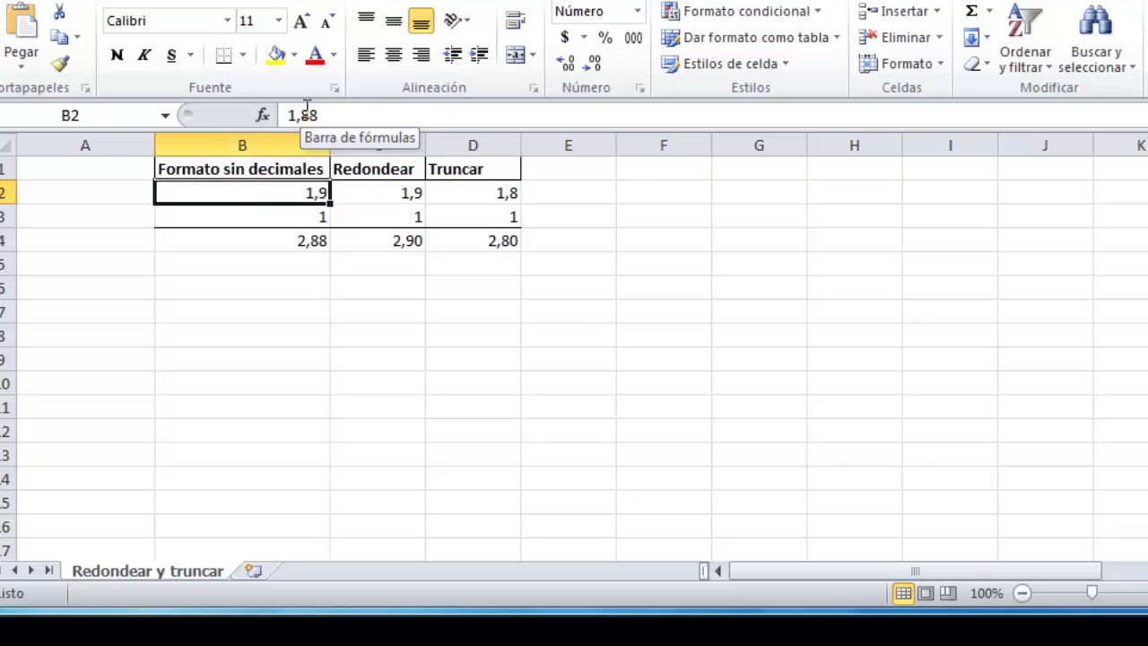
{"action": "left_click", "coordinate": [377, 192]}
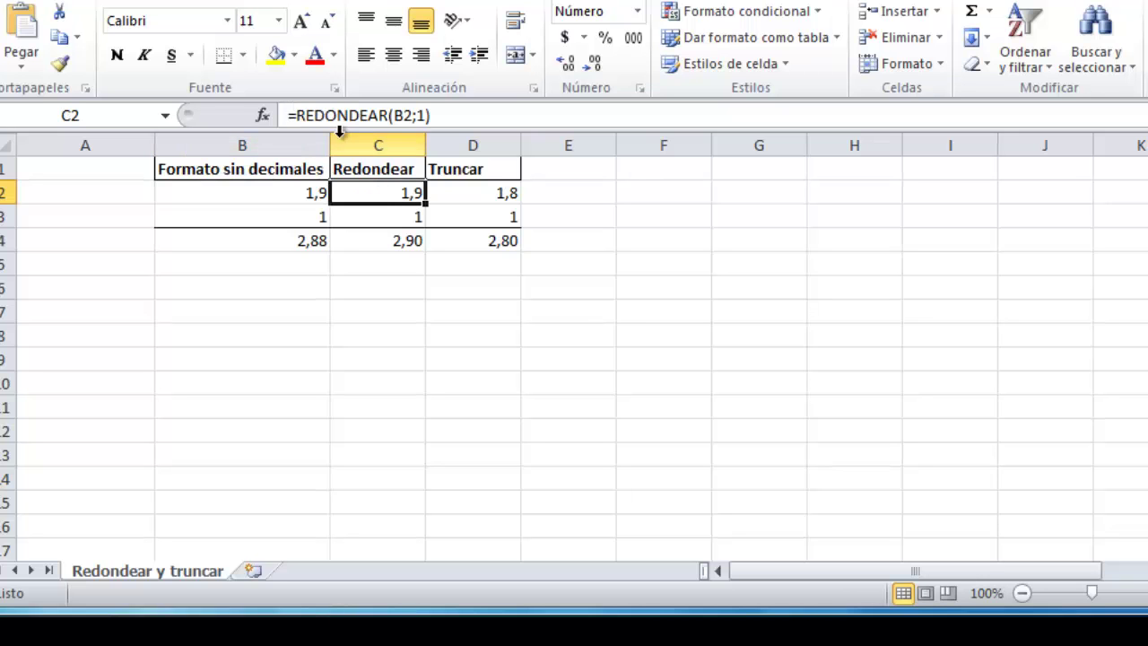
{"action": "left_click", "coordinate": [353, 269]}
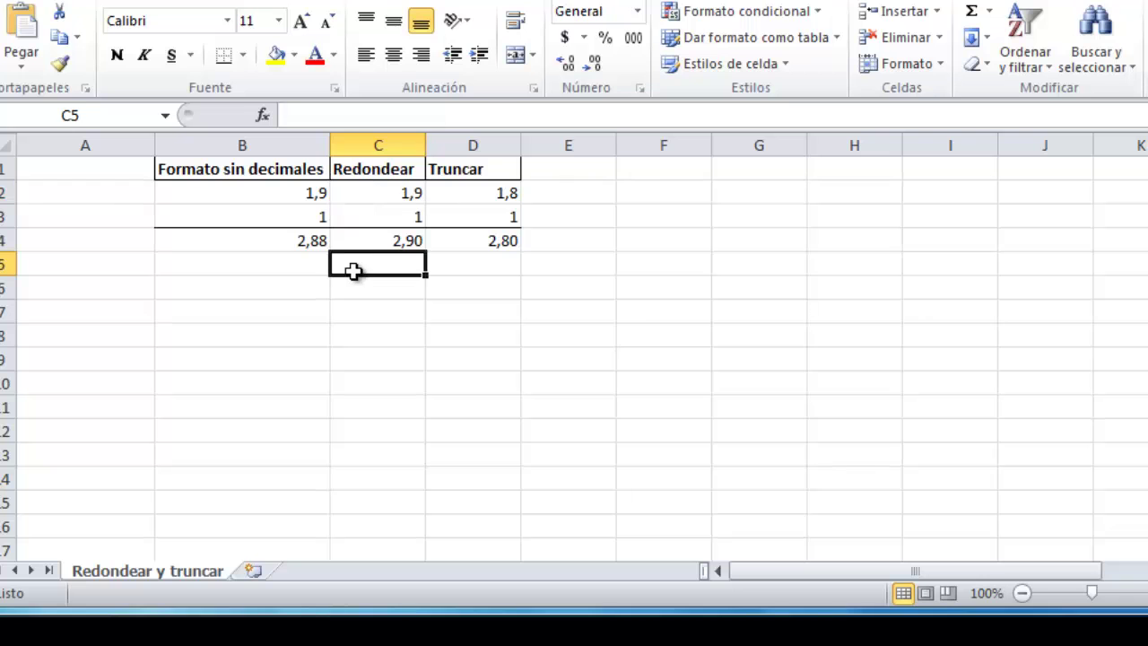